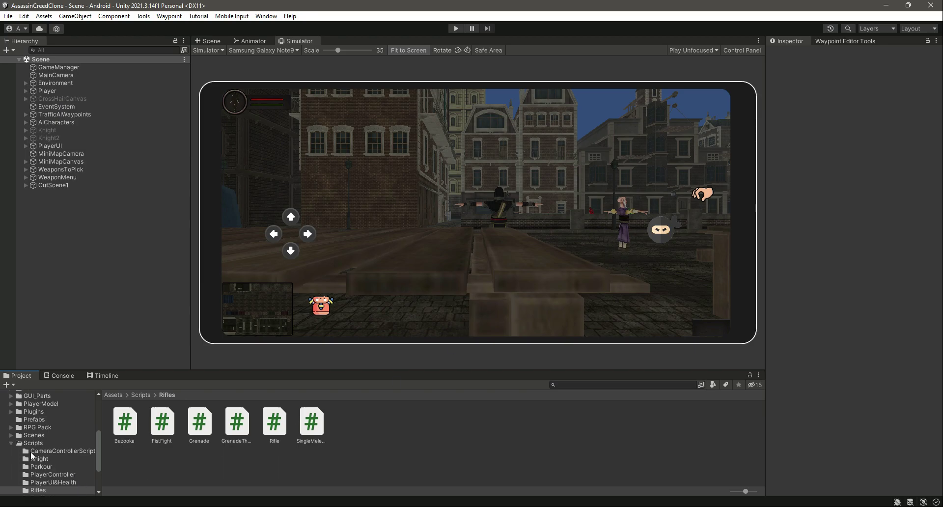
- Duplicate the AttackButton under PlayerUI and rename the copy JumpButton
left_click(11, 444)
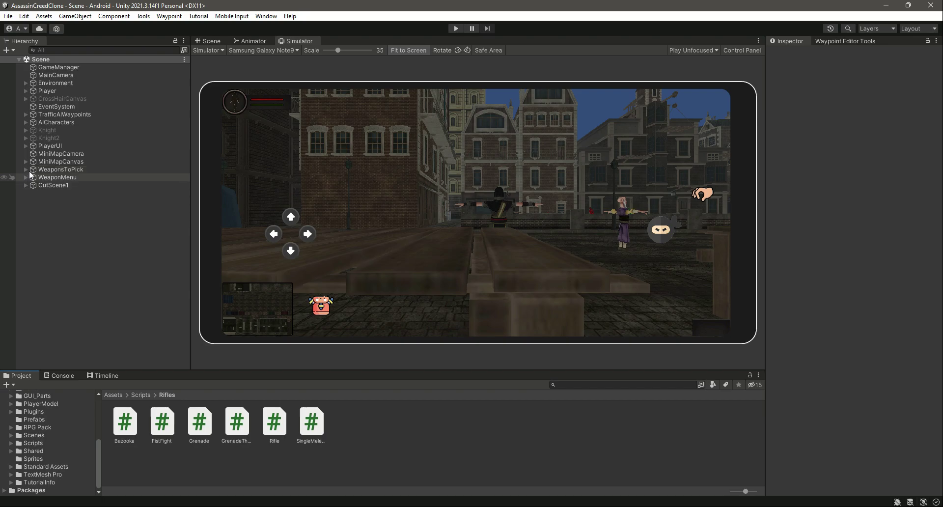
left_click(25, 146)
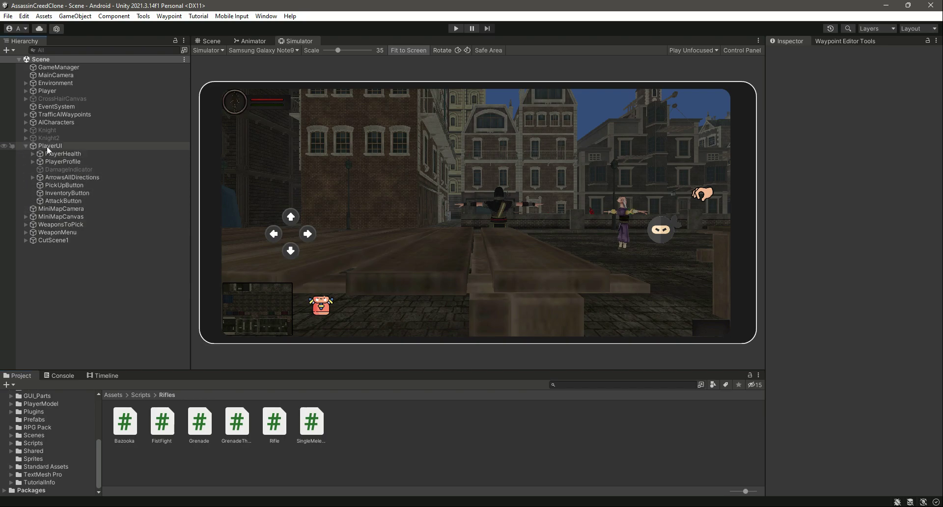
left_click(71, 199)
key("ctrl+d")
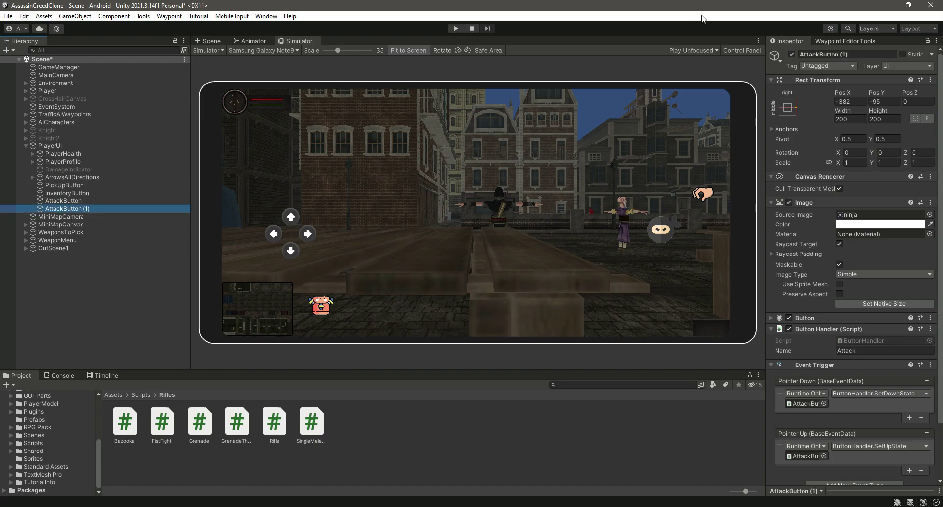
left_click(867, 54)
type("JumpButton")
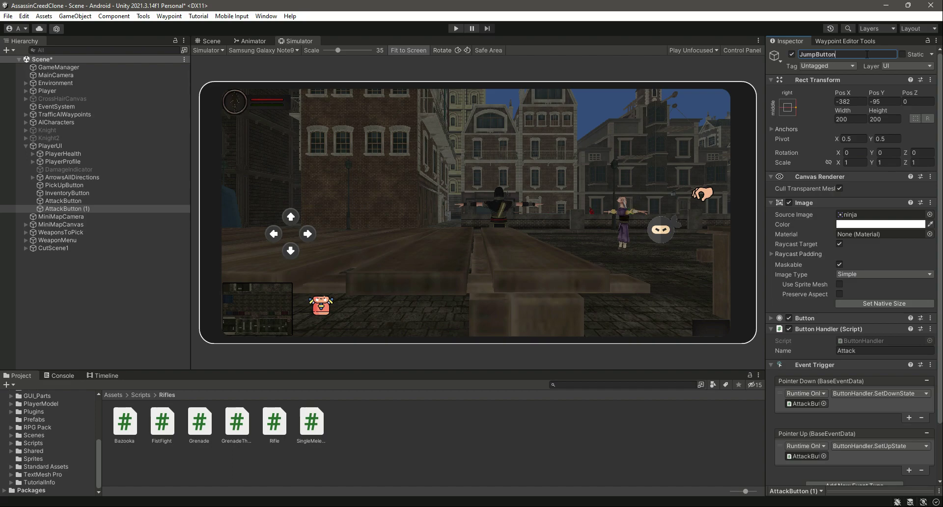
- Set the JumpButton's Button Handler name to Jump and save the scene
left_click(871, 350)
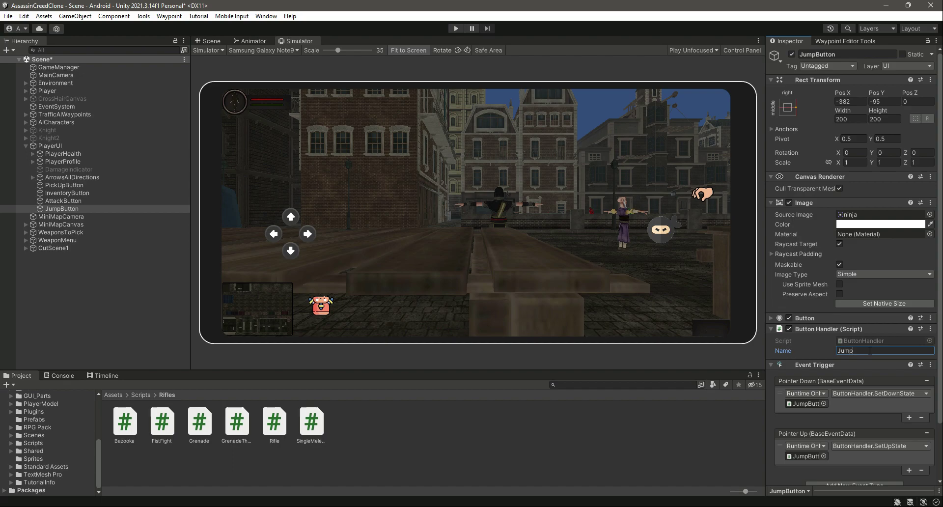
type("Jump")
key("ctrl+s")
- Move the JumpButton in the Scene view to below and to the right of the AttackButton
left_click(214, 40)
left_click(69, 209)
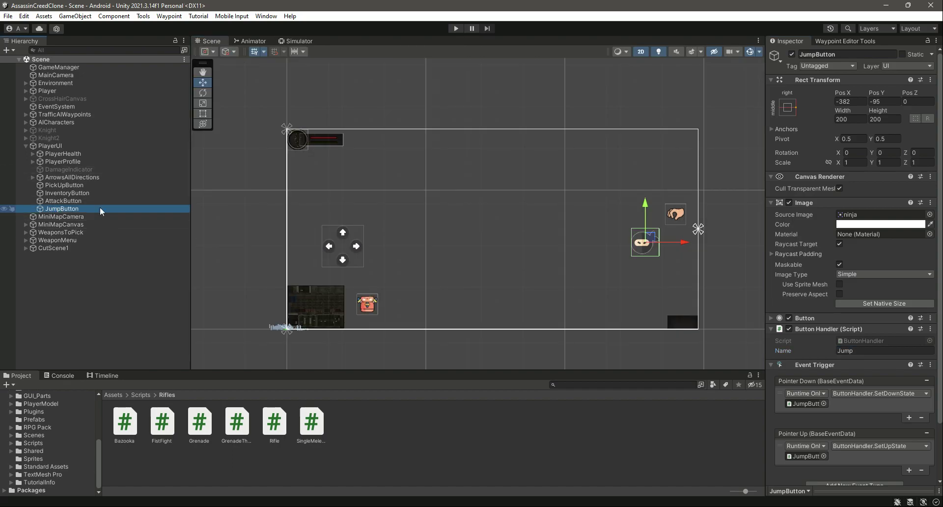
left_click_drag(646, 207, 648, 237)
left_click_drag(687, 280, 715, 275)
- Move the PickUpButton up near the canvas's upper right corner, to about X -177, Y 403
left_click(143, 185)
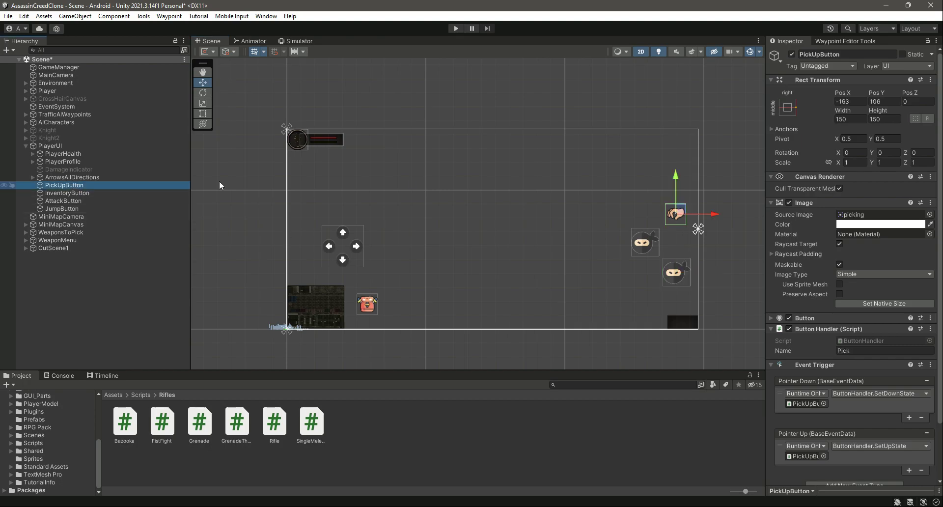
left_click_drag(674, 179, 677, 146)
left_click_drag(711, 190, 709, 189)
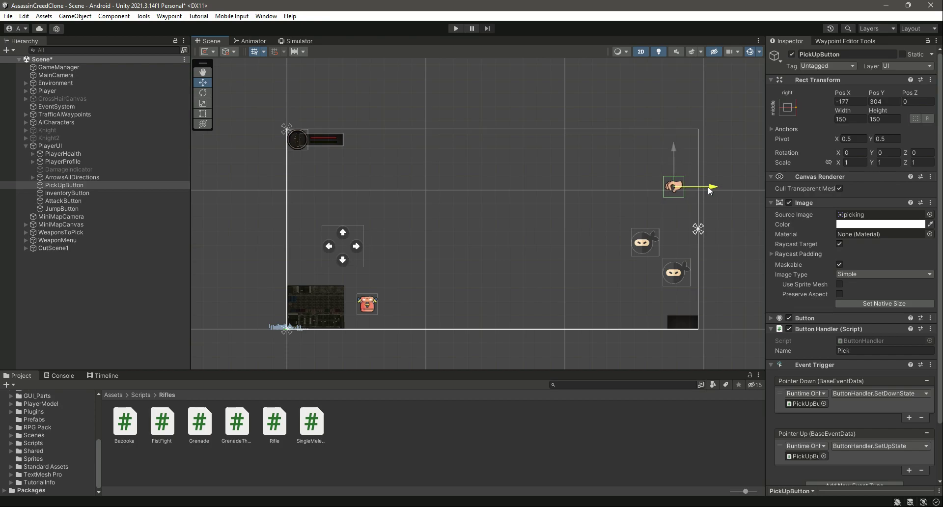
left_click_drag(674, 150, 675, 135)
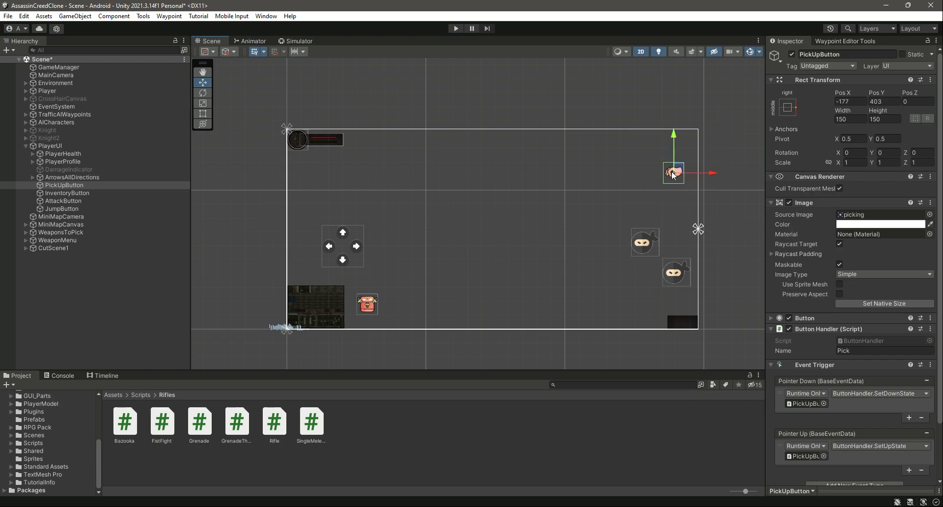
- Move the AttackButton up and right on the canvas, to about X -262, Y 89
left_click(78, 201)
left_click_drag(649, 202, 652, 180)
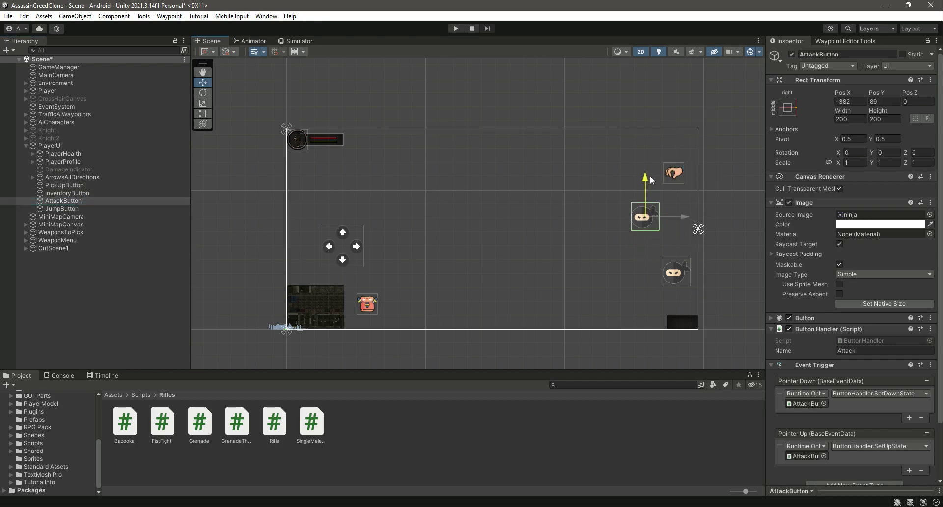
left_click_drag(684, 217, 700, 218)
- Move the JumpButton left to about X -459 and up, so it sits diagonally below the AttackButton
left_click(88, 210)
left_click_drag(710, 273, 667, 274)
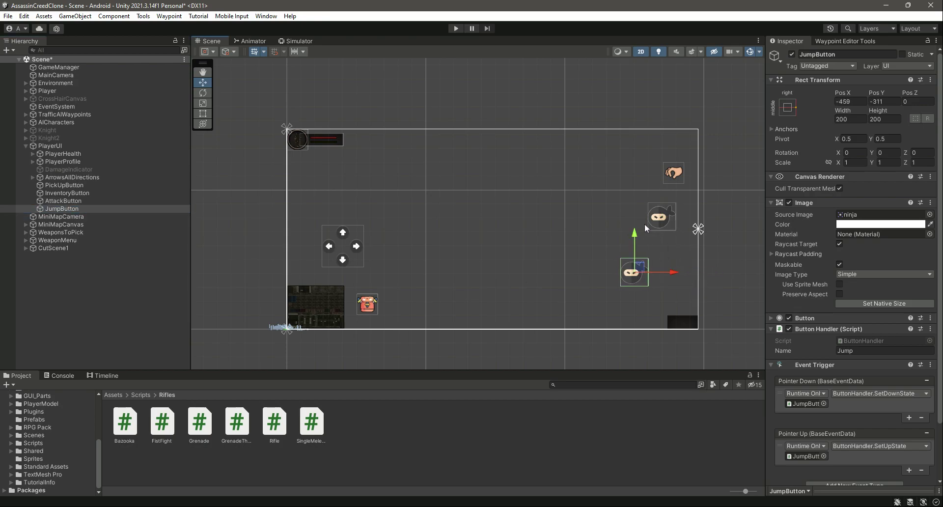
left_click_drag(636, 231, 638, 209)
- Nudge the AttackButton slightly upward and raise the JumpButton to about Y -117
left_click(62, 201)
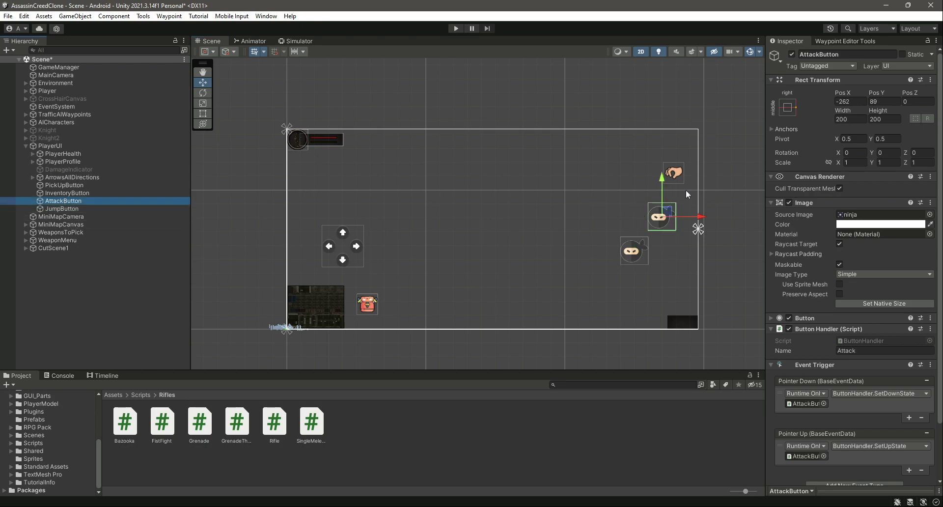
left_click_drag(664, 178, 664, 171)
left_click(80, 209)
left_click_drag(635, 212, 635, 205)
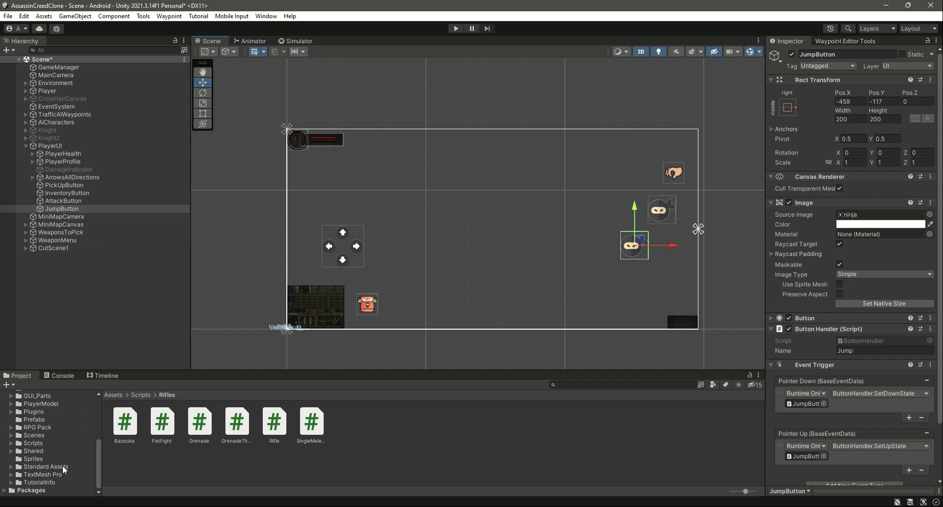
- Assign the ninja jump sprite as the JumpButton's source image and preview the layout in the Simulator
left_click(34, 458)
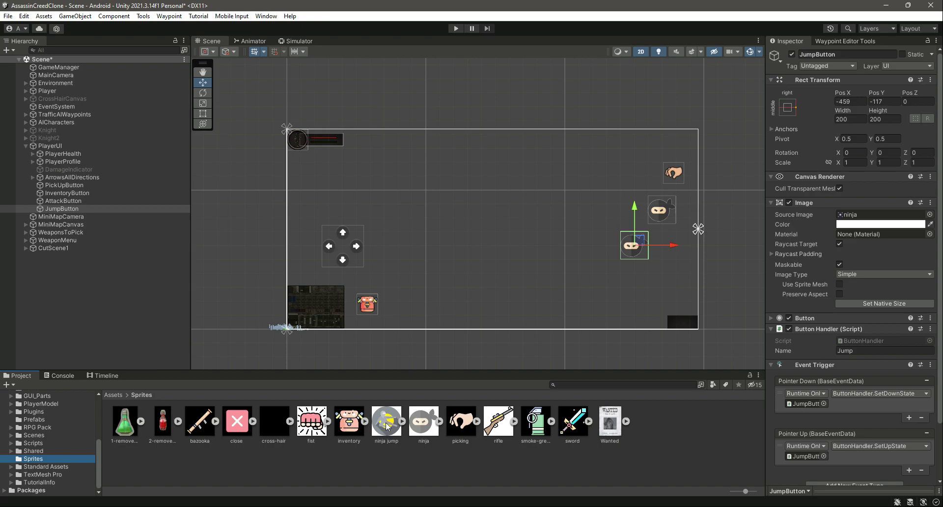
left_click_drag(385, 426, 865, 215)
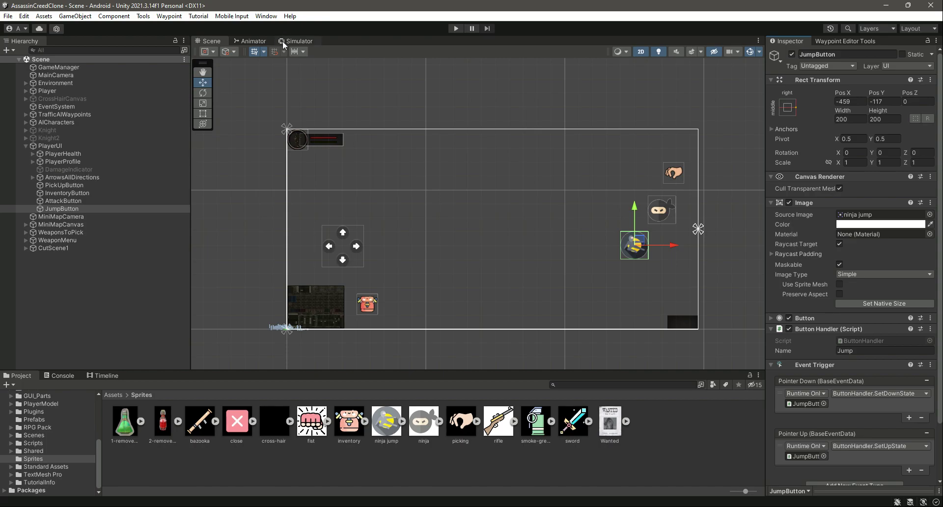
left_click(284, 41)
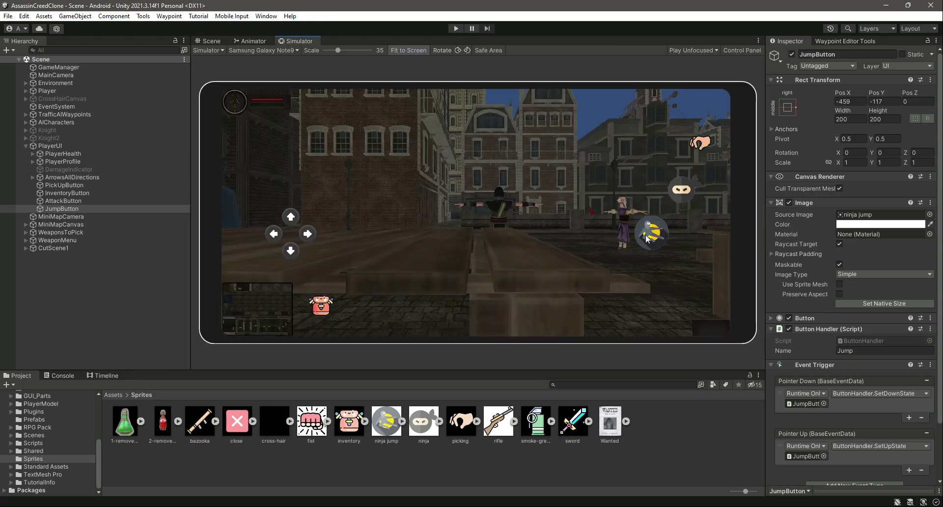
- Open ParkourControllerScript from the Scripts/Parkour folder in the code editor
left_click(33, 443)
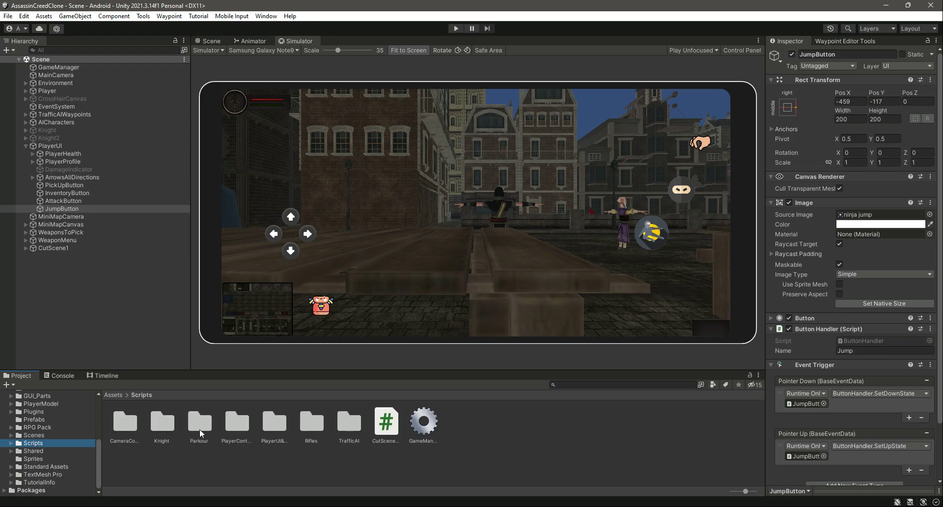
double_click(199, 429)
left_click(233, 430)
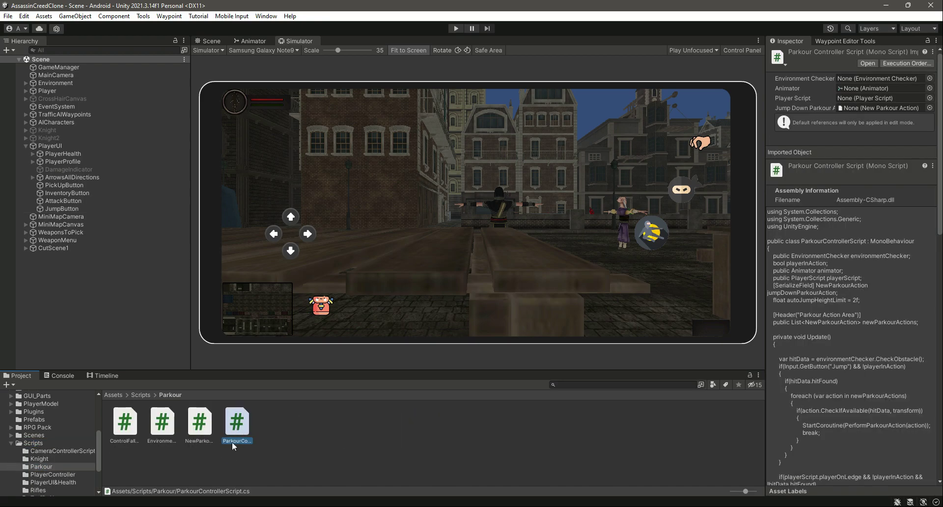
double_click(238, 425)
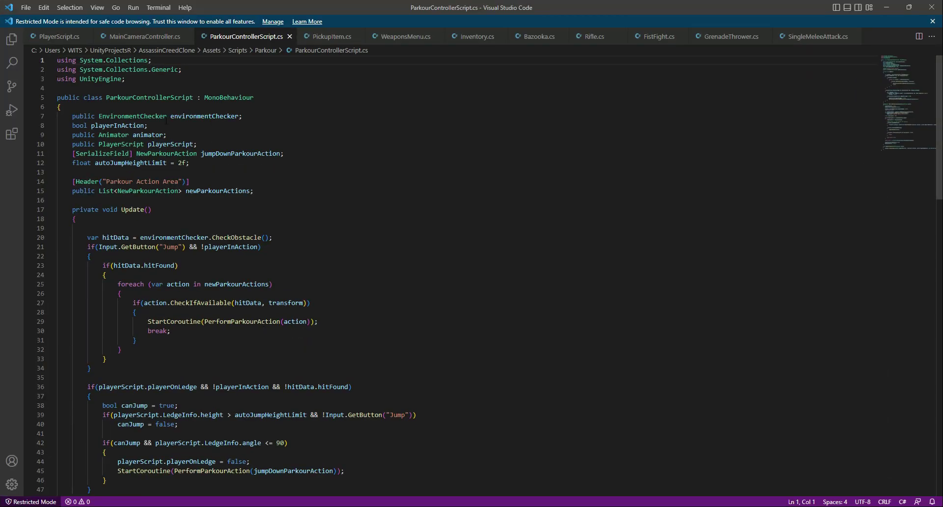
- Insert an empty line below "using UnityEngine;" and close the Bazooka, Rifle, FistFight, GrenadeThrower and SingleMeleeAttack scripts
left_click(141, 80)
key("Return")
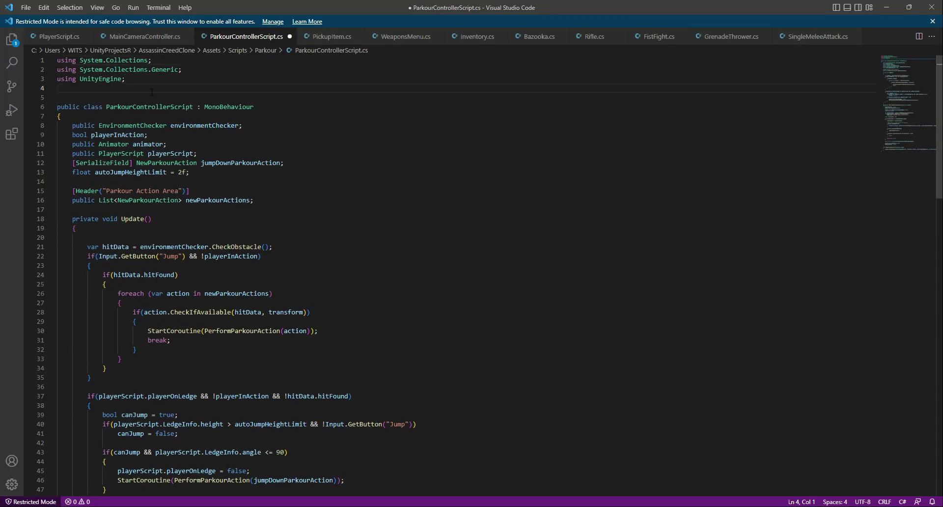
left_click(561, 37)
left_click(562, 36)
left_click(561, 36)
left_click(562, 36)
left_click(584, 37)
left_click(587, 37)
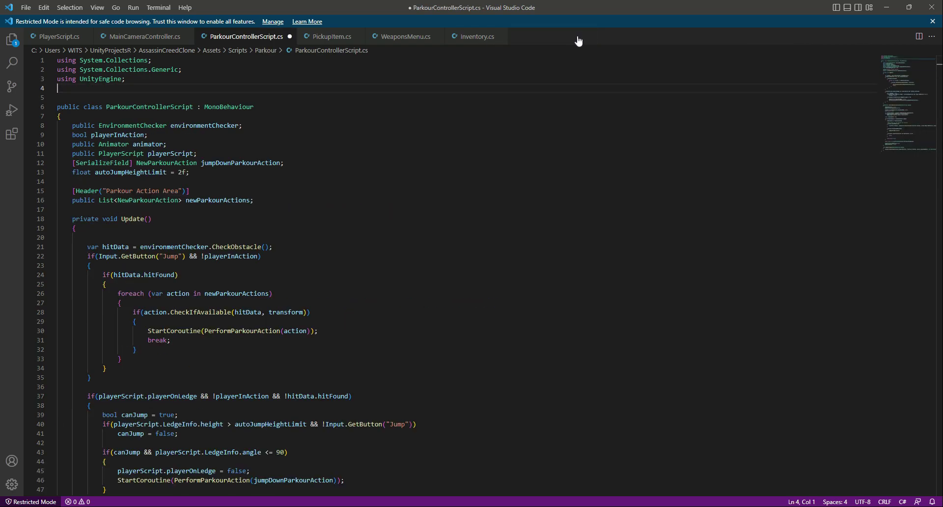
- Add "using UnityStandardAssets.CrossPlatformInput;" from Inventory.cs on line 4 of ParkourControllerScript.cs and save the file
left_click(474, 37)
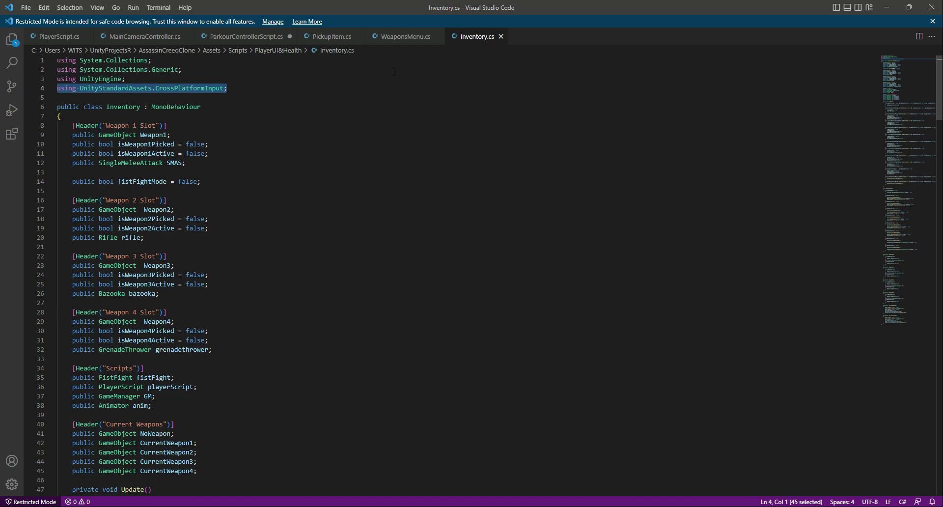
left_click(227, 37)
type("using UnityStandardAssets.CrossPlatformInput;")
key("ctrl+s")
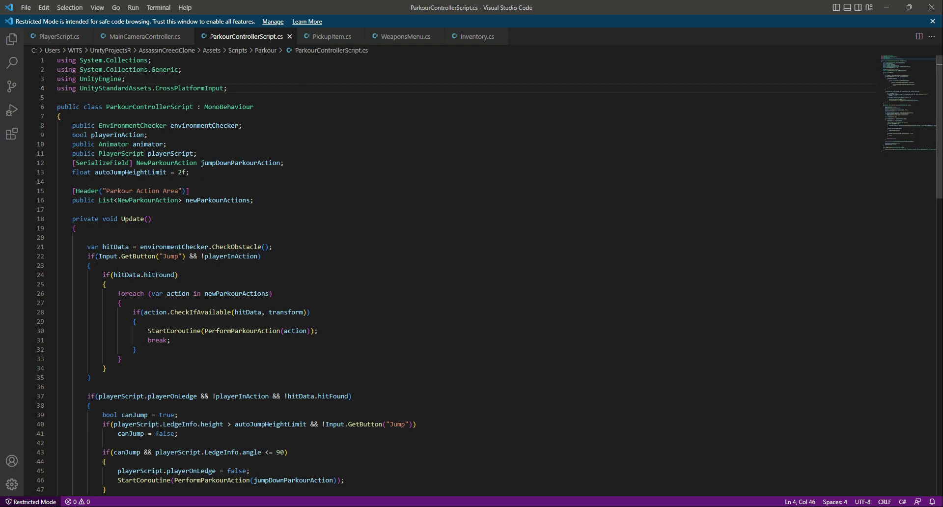
- Replace Input.GetButton in the first jump condition of Update with CrossPlatformInputManager.GetButtonDown copied from Inventory.cs, and save
left_click(460, 36)
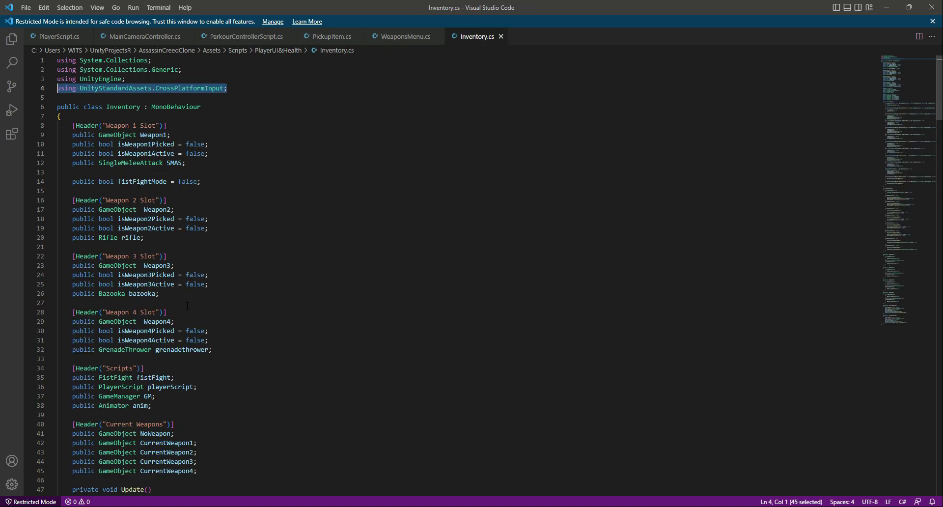
scroll(195, 337, "down", 10)
left_click_drag(98, 341, 246, 341)
key("ctrl+c")
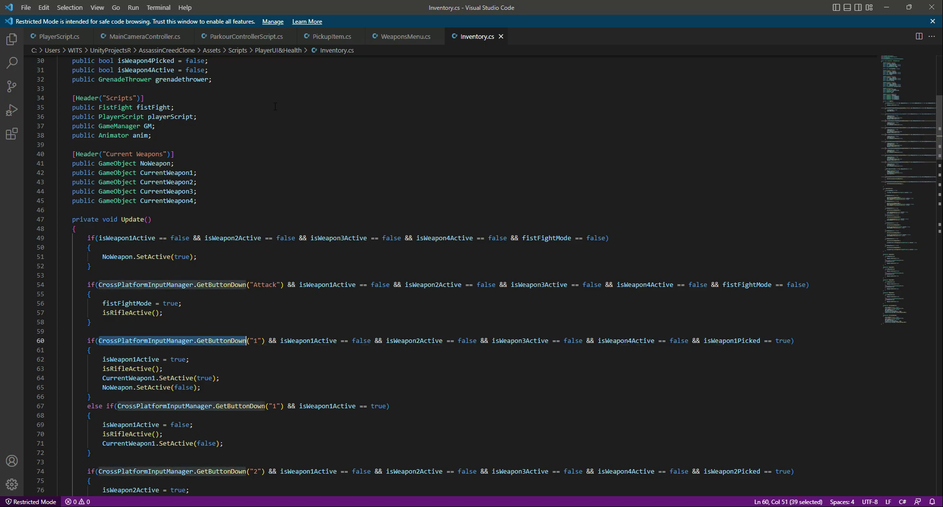
left_click(236, 38)
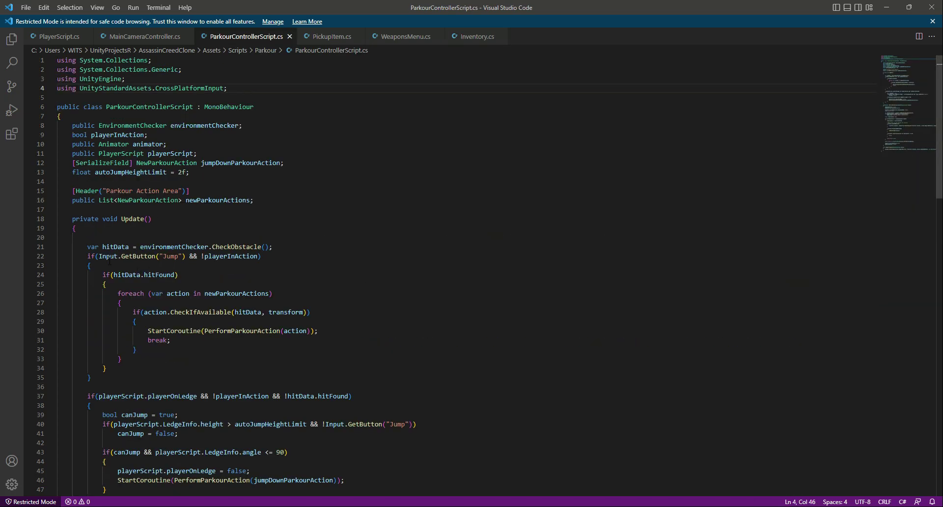
left_click_drag(99, 256, 156, 256)
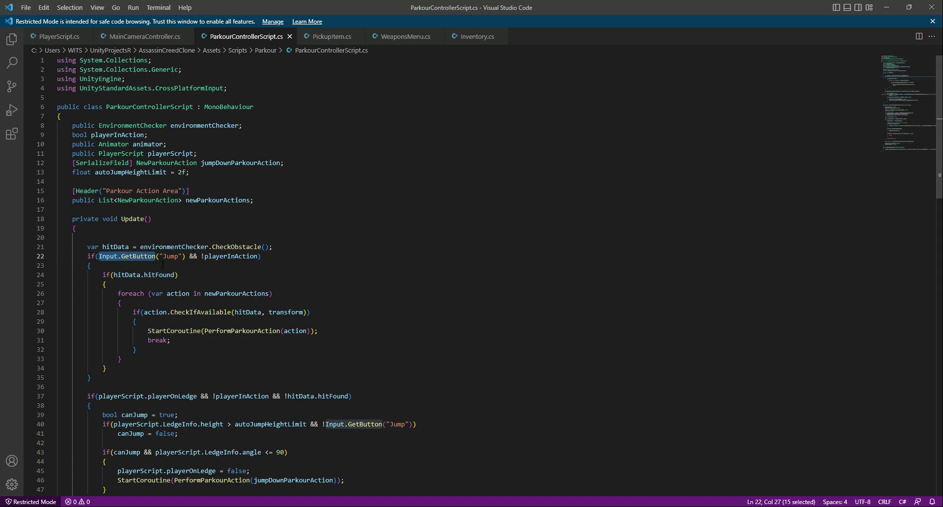
key("ctrl+v")
key("ctrl+s")
key("Up")
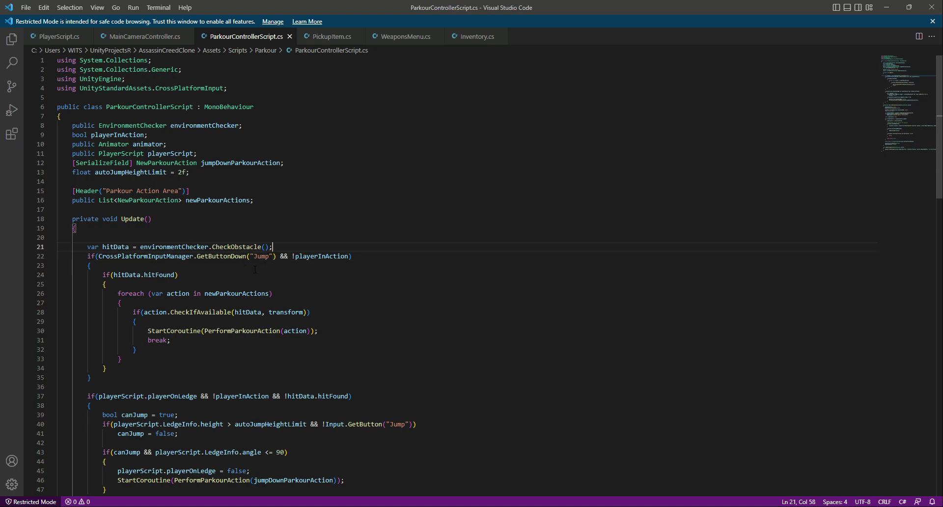
- Replace Input.GetButton in the autoJumpHeightLimit condition with CrossPlatformInputManager.GetButtonDown and look over the rest of the script
scroll(255, 269, "down", 5)
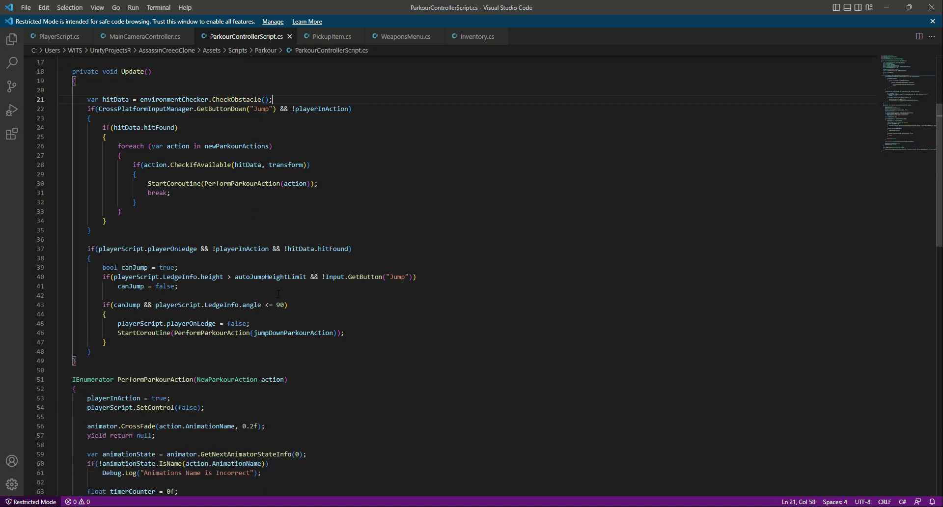
left_click_drag(325, 277, 382, 277)
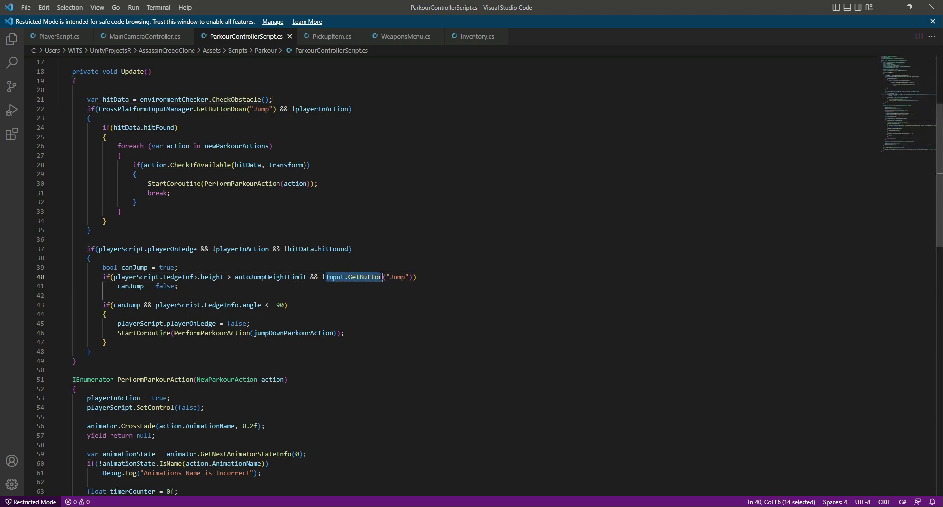
key("ctrl+v")
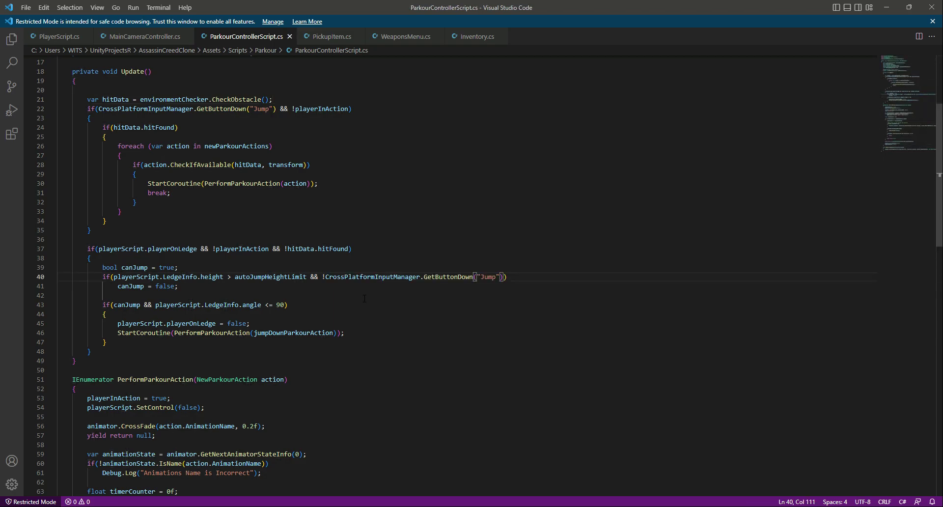
scroll(369, 294, "down", 13)
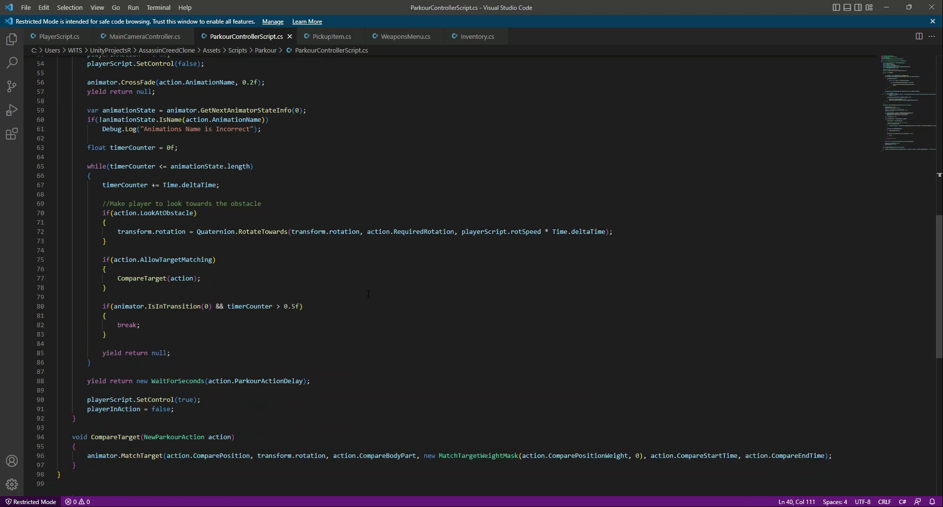
scroll(369, 294, "up", 19)
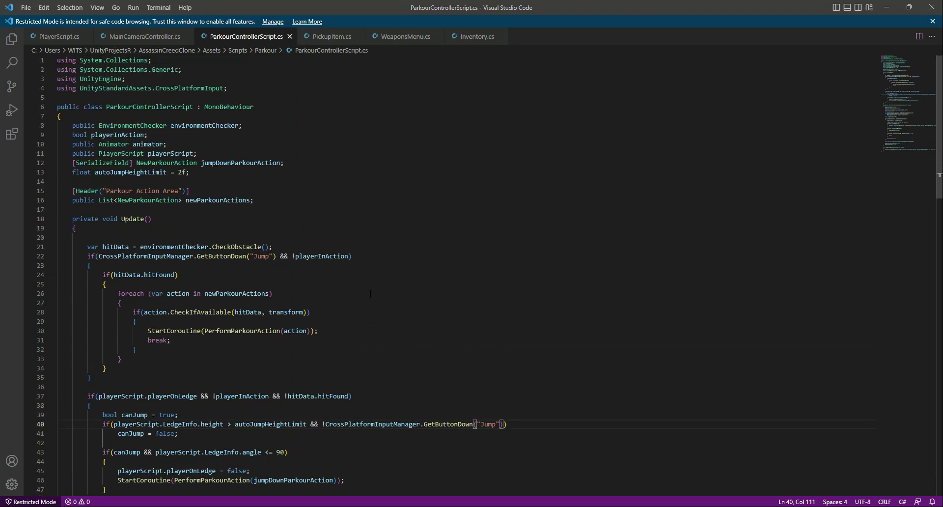
left_click(307, 246)
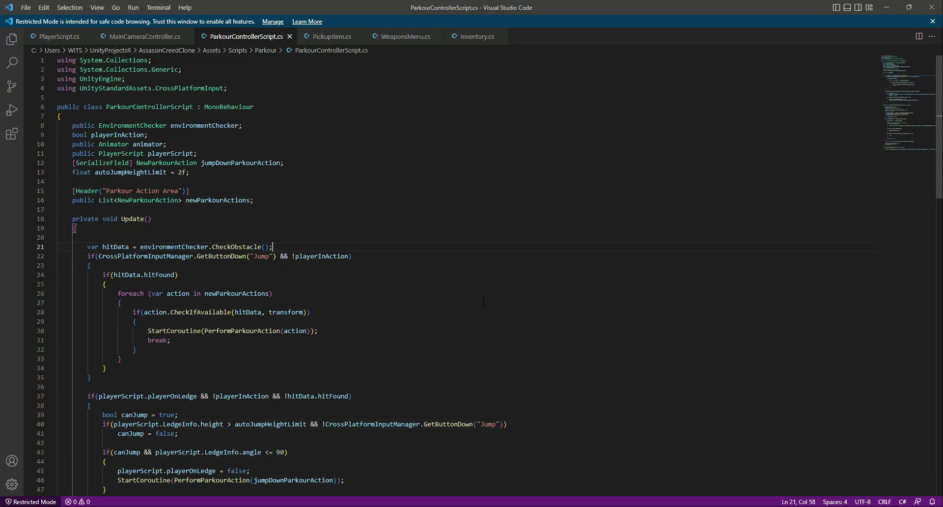
- Switch back to Unity and build and run the Android project
key("alt+Tab")
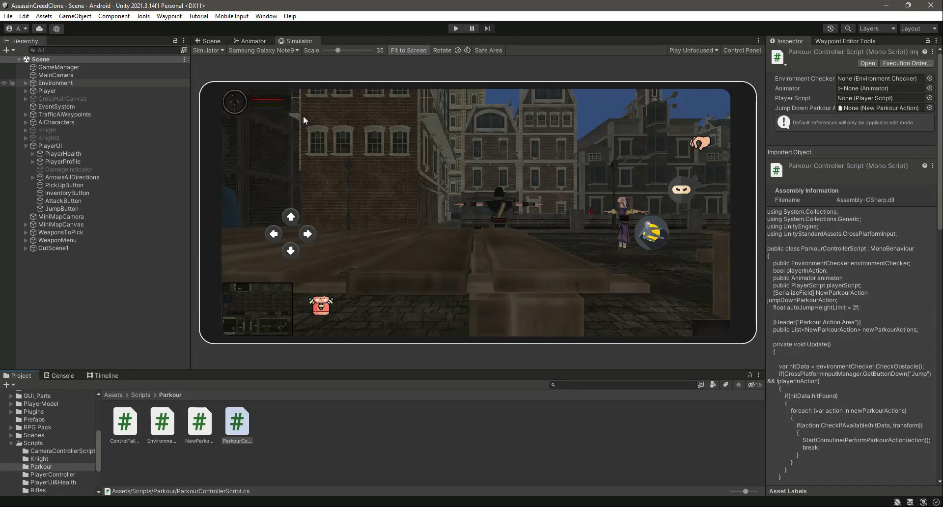
left_click(11, 17)
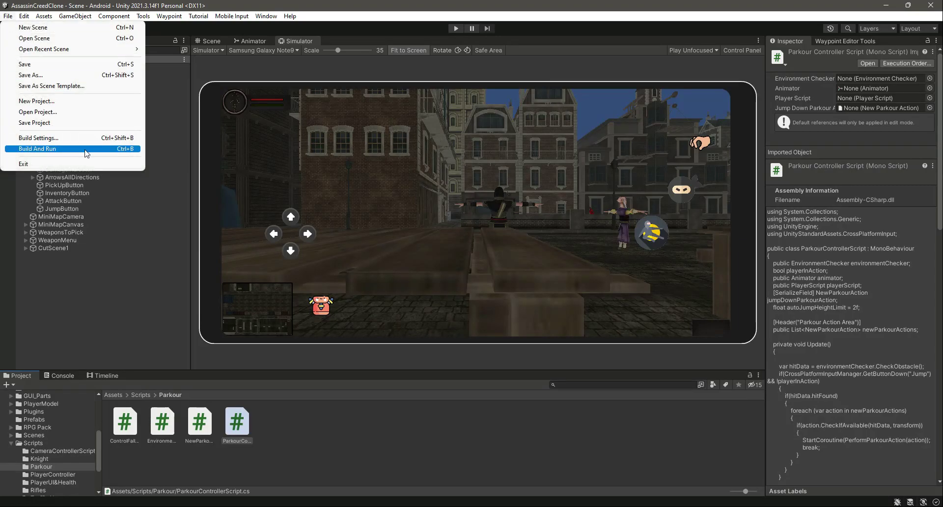
left_click(41, 149)
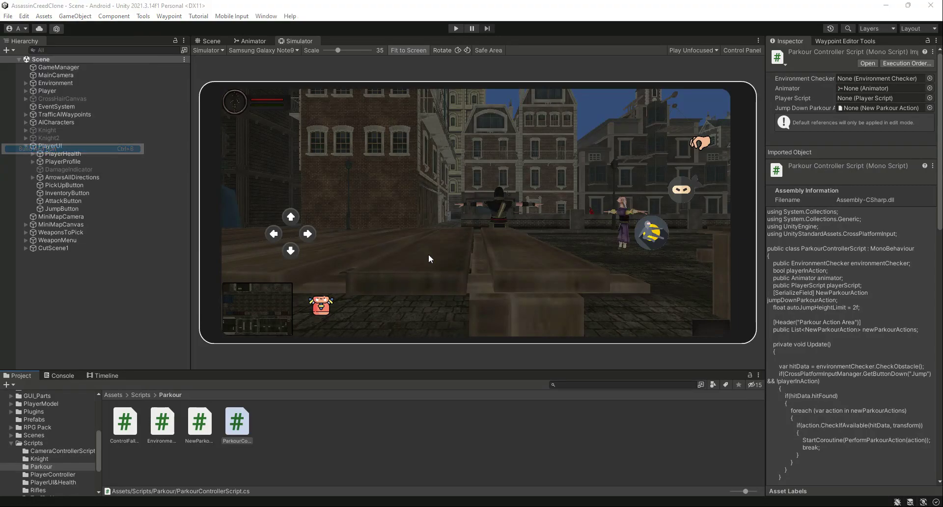
key("Return")
left_click(495, 259)
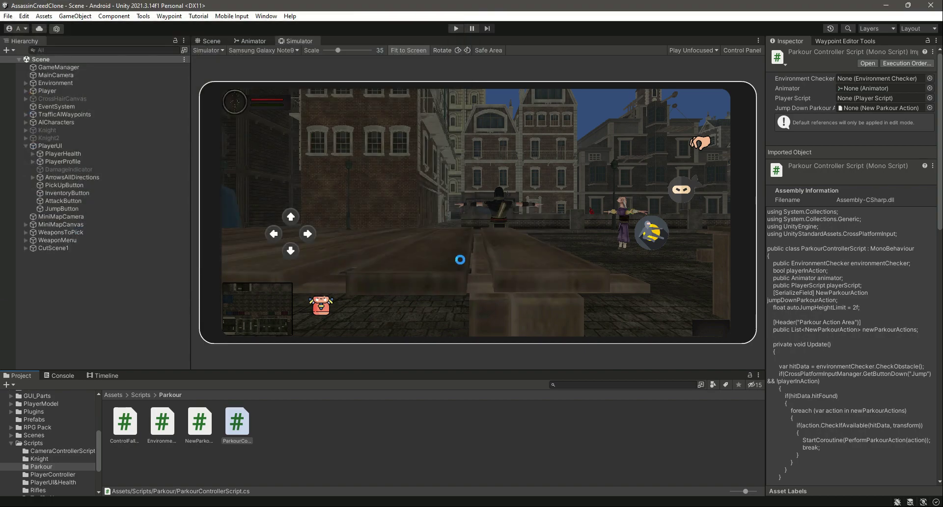